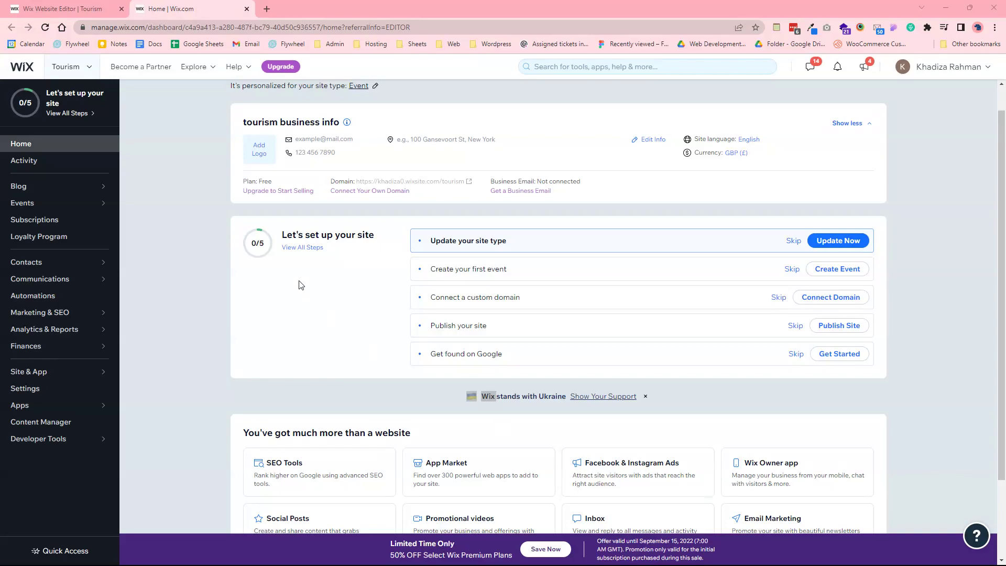
- Go from the dashboard's Finances > Payments to Manage Payment Methods
scroll(235, 231, up, 1)
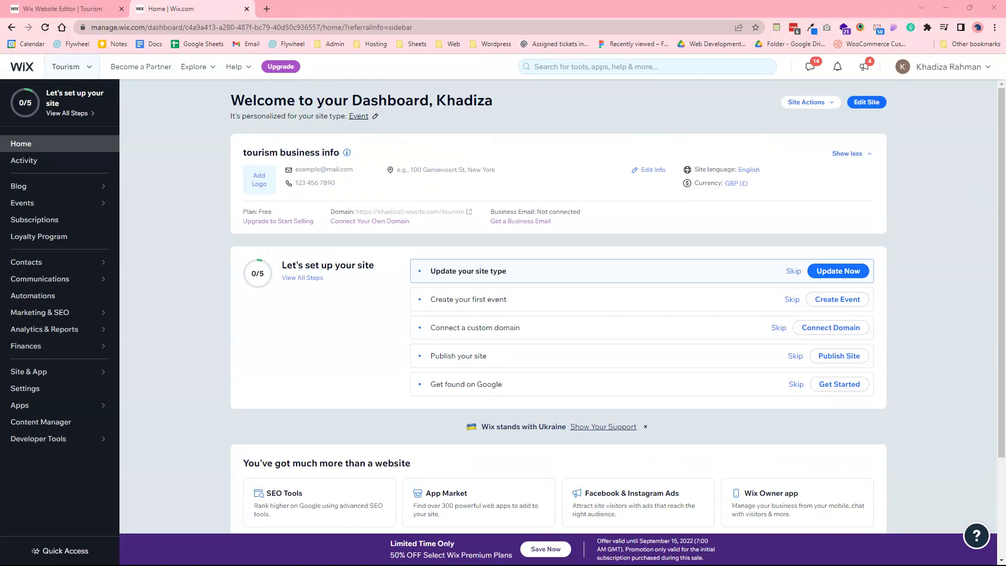
mouse_move(39, 355)
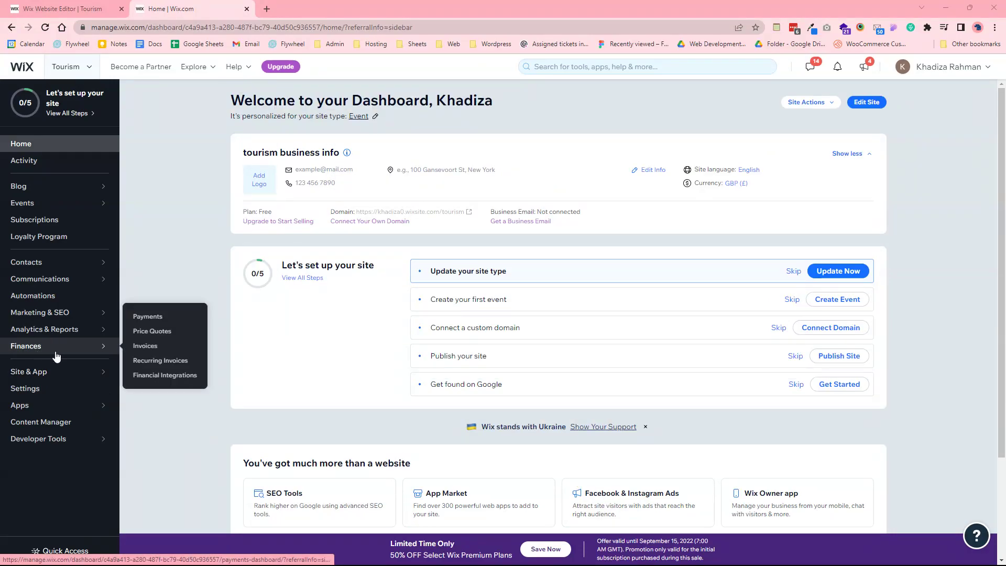
click(138, 319)
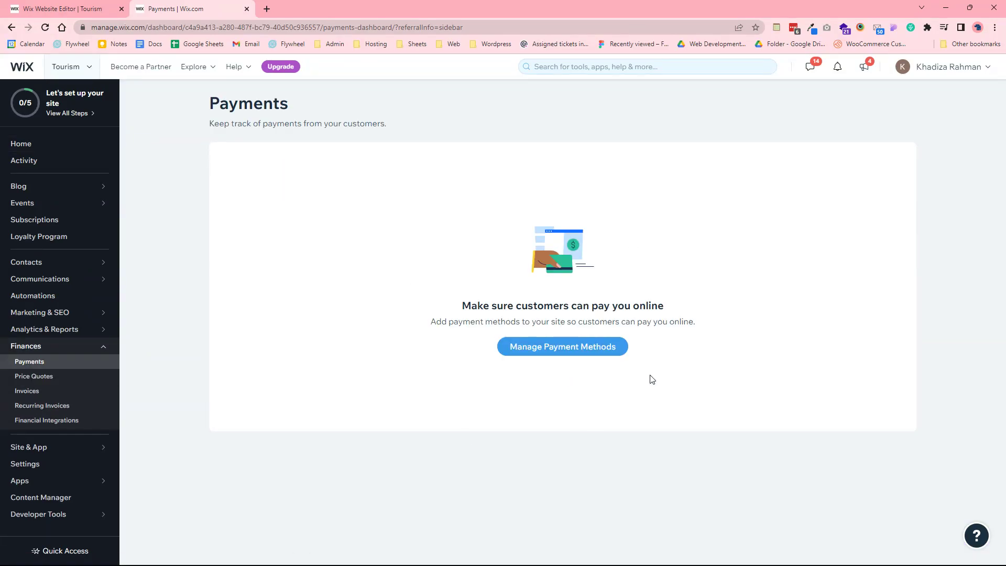
click(592, 350)
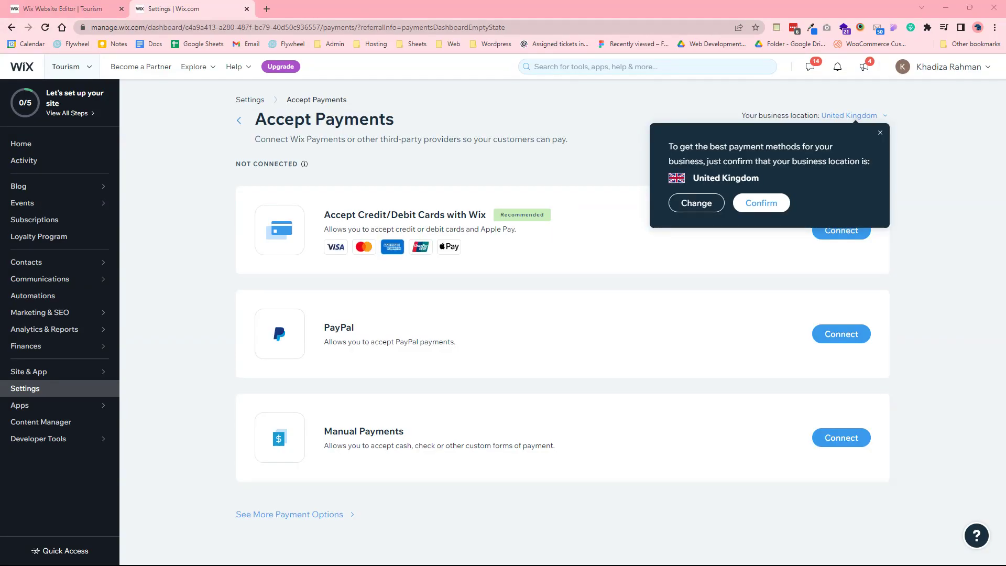
- Close the business location popup and begin connecting Wix credit/debit card payments
click(881, 133)
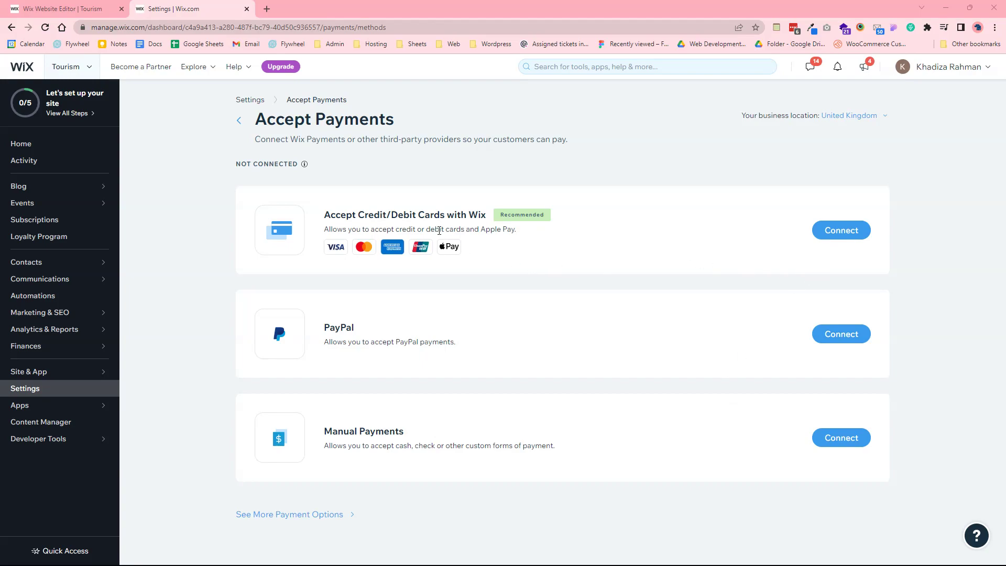
click(844, 232)
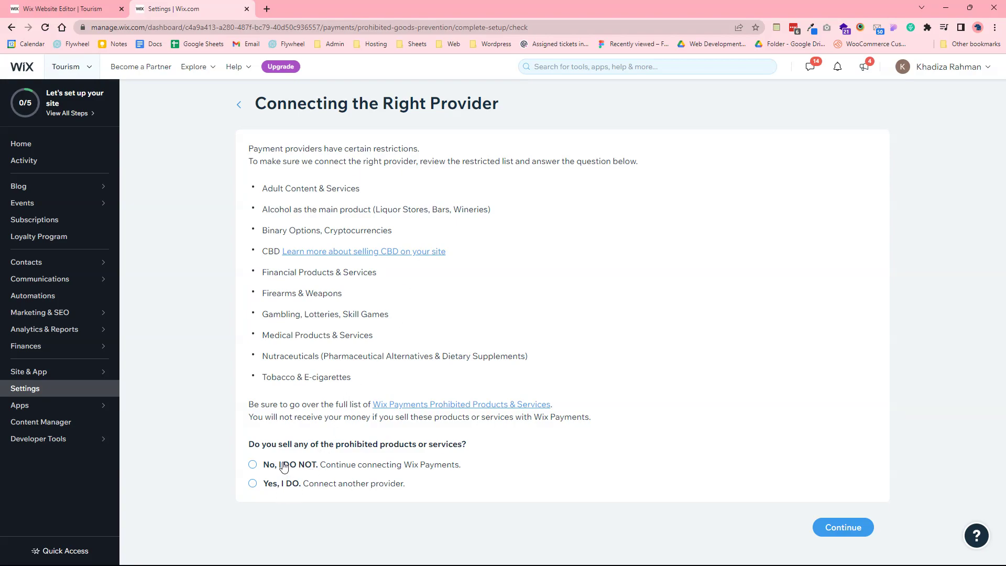
- Answer 'No, I DO NOT' to selling prohibited products and continue connecting Wix Payments
click(284, 465)
click(837, 528)
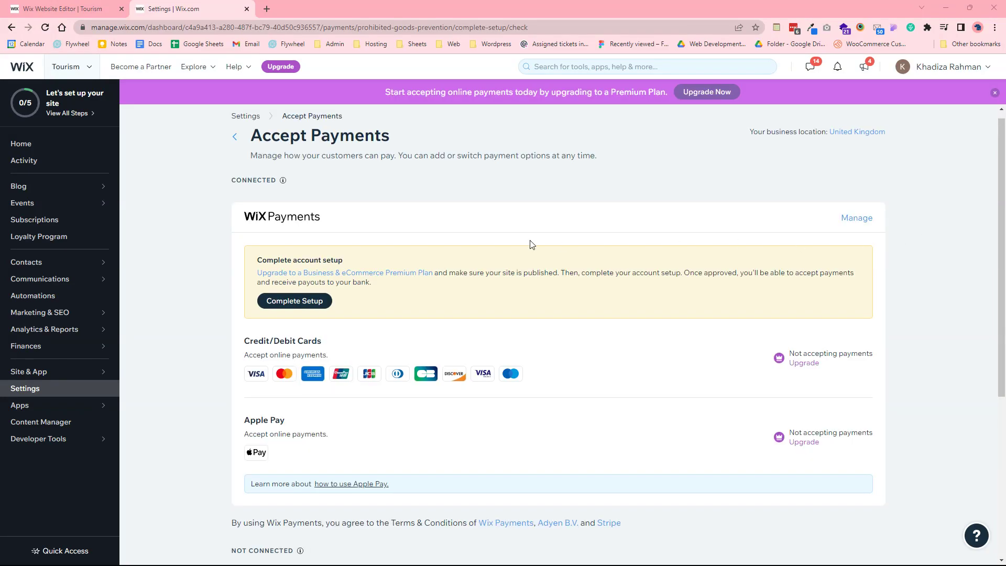
- Review the Wix Payments setup form and read the 'How to select the right business type' help
scroll(411, 237, down, 2)
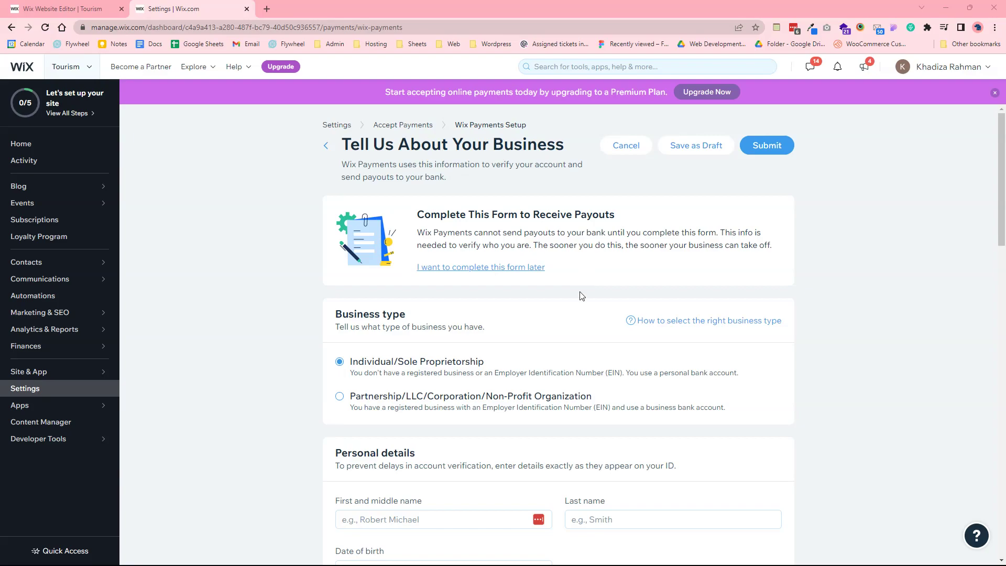
scroll(573, 323, down, 1)
scroll(573, 323, up, 1)
scroll(572, 324, down, 2)
scroll(573, 323, down, 1)
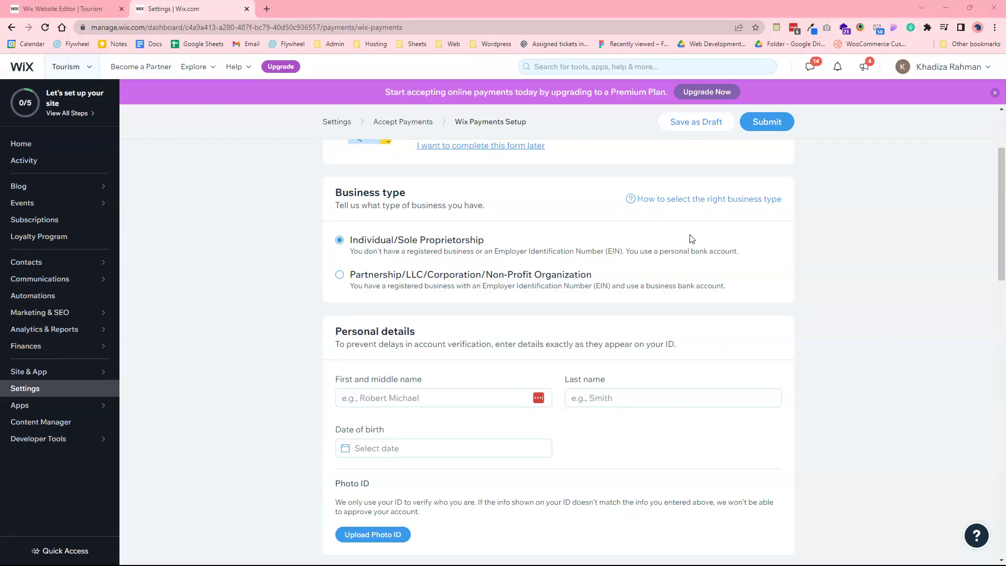
click(655, 204)
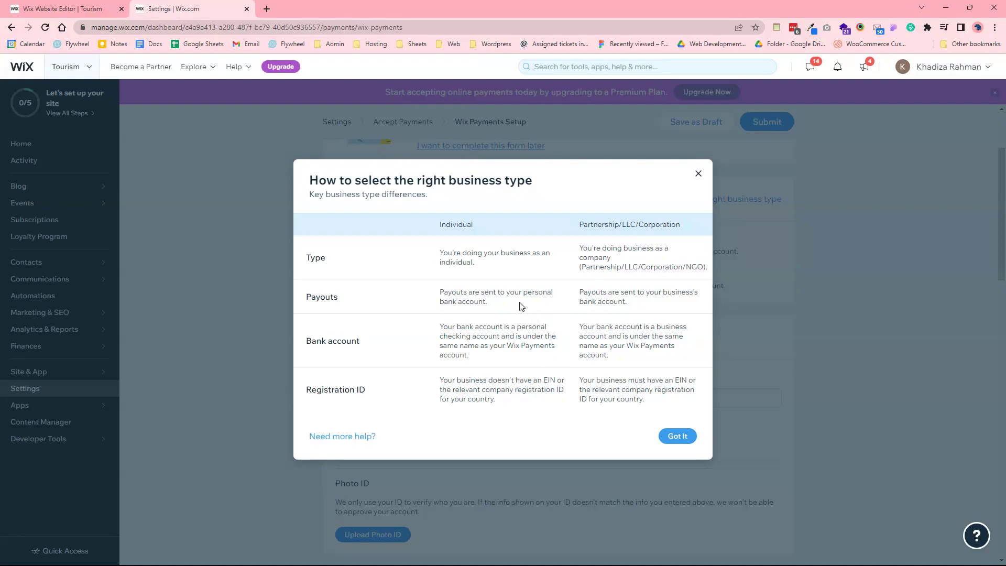
click(675, 435)
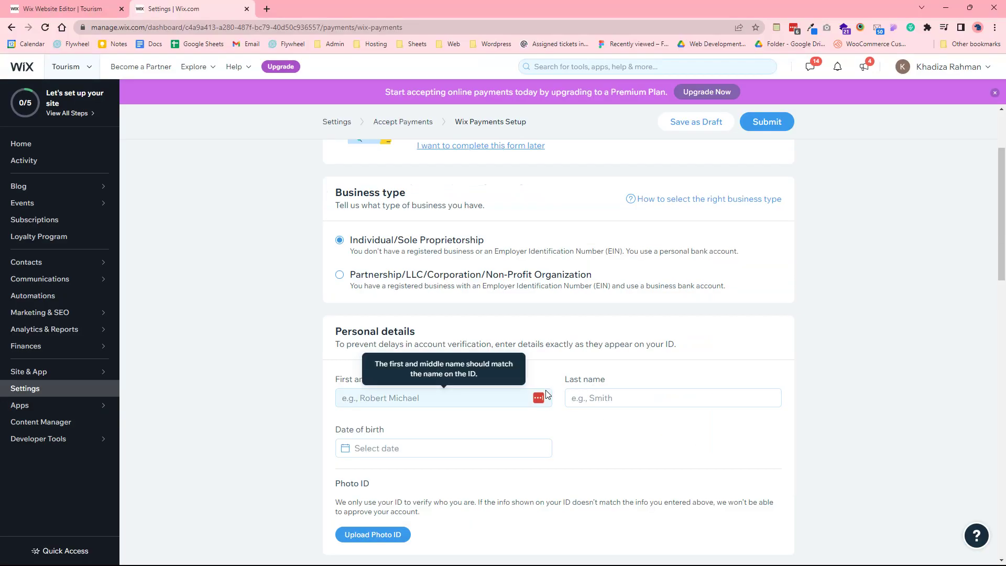
scroll(548, 395, down, 3)
- Scroll through the unfinished Wix Payments setup form and save it as a draft
scroll(500, 387, down, 2)
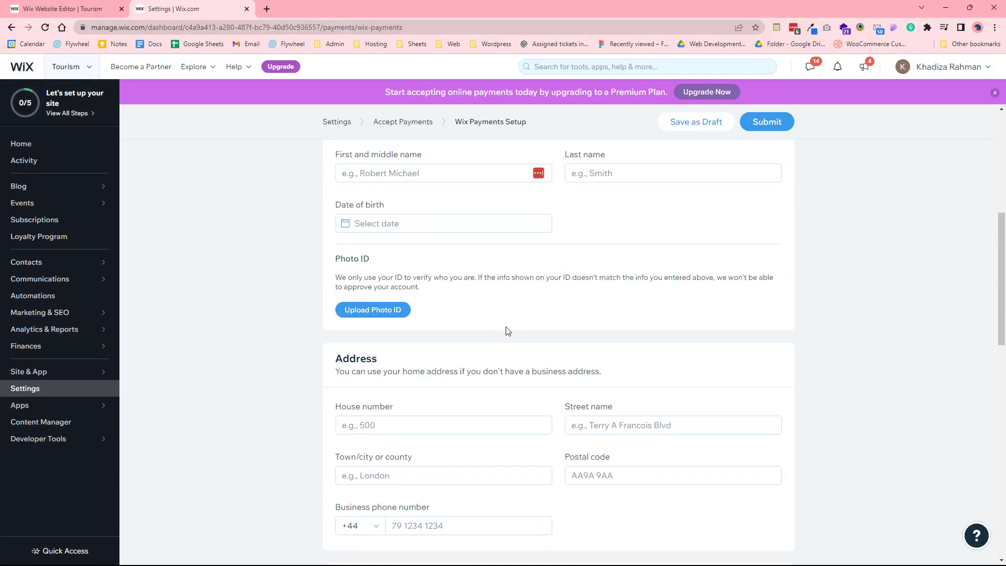
scroll(507, 331, up, 1)
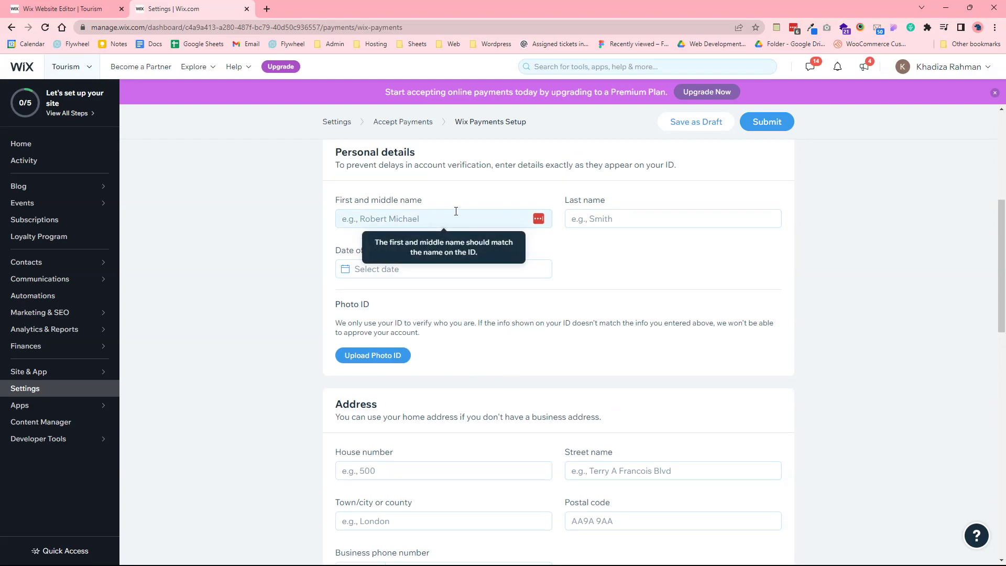
scroll(570, 385, down, 3)
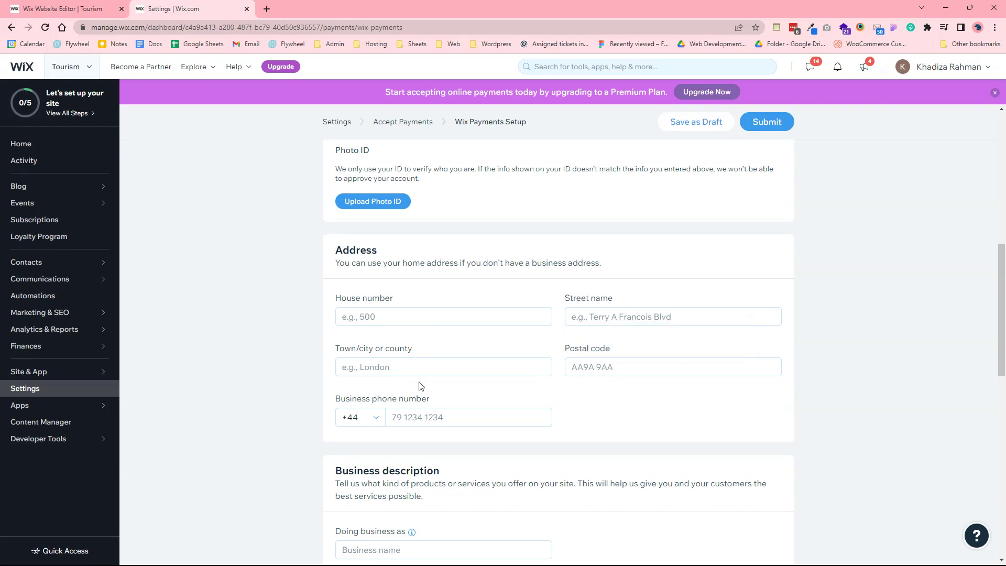
scroll(419, 387, down, 1)
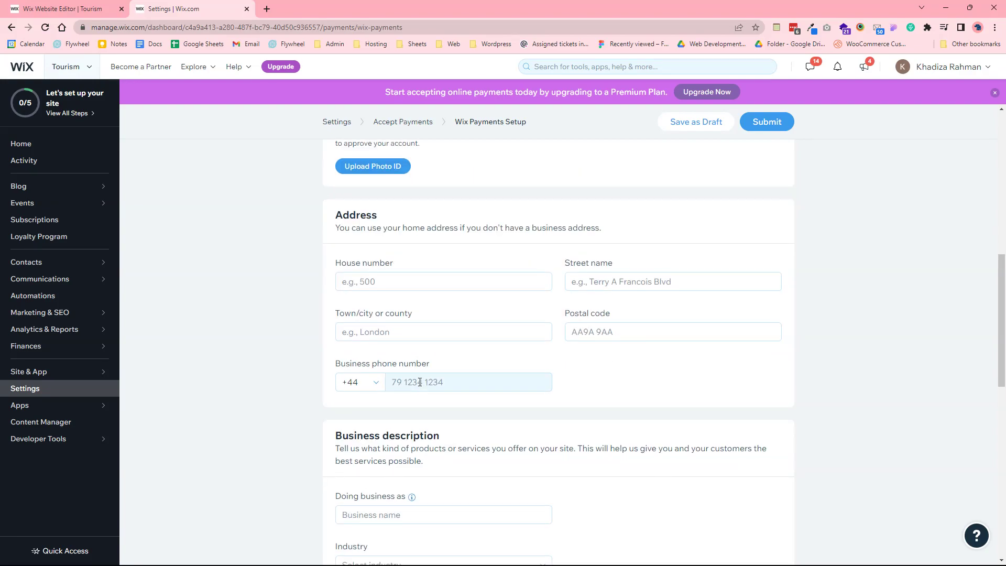
scroll(412, 417, down, 4)
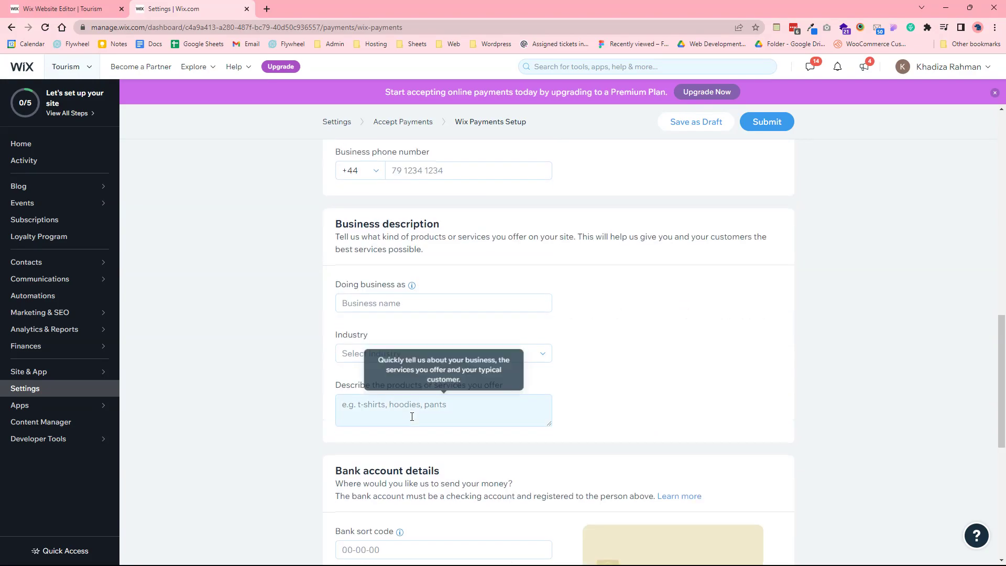
scroll(243, 367, down, 5)
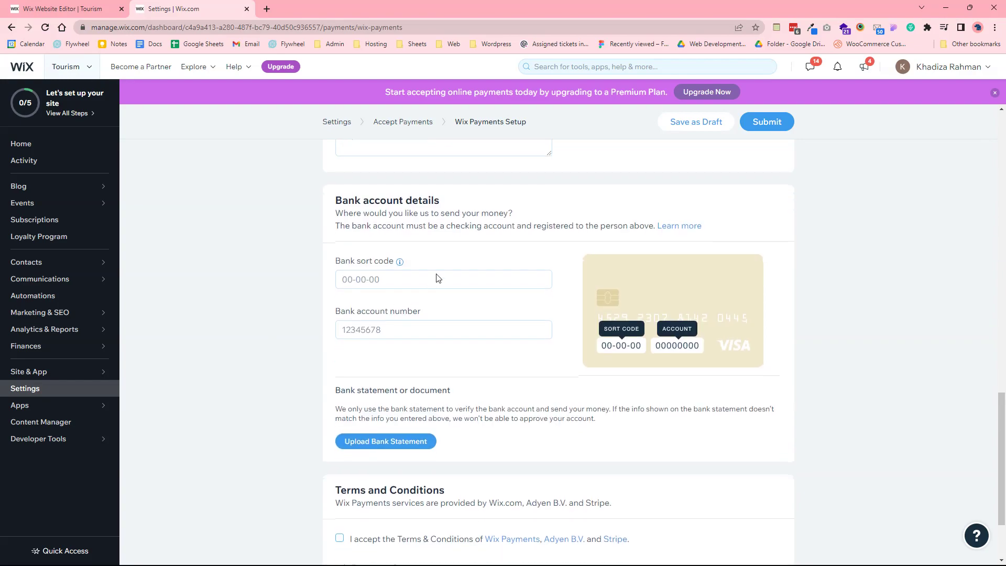
scroll(306, 401, down, 1)
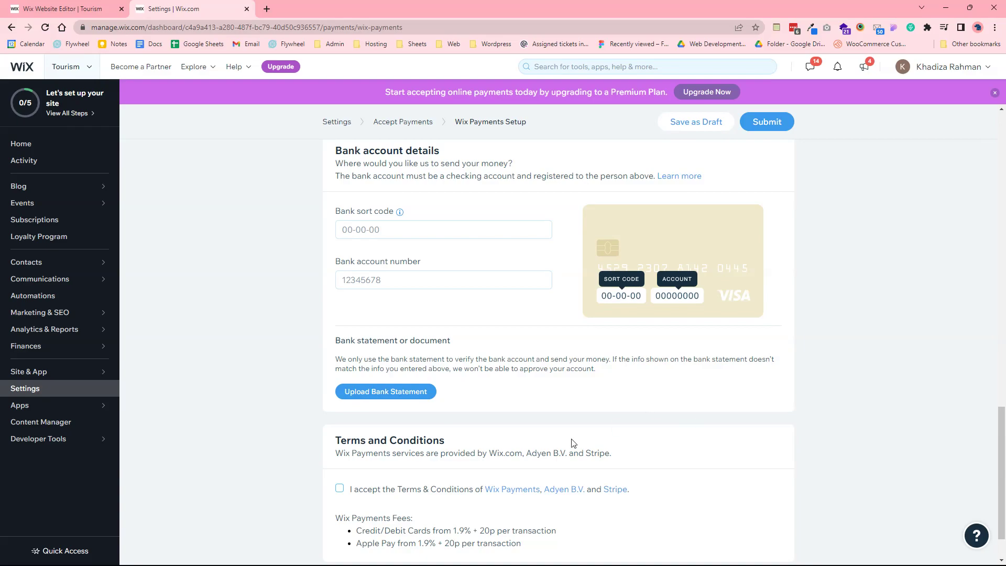
scroll(521, 451, down, 1)
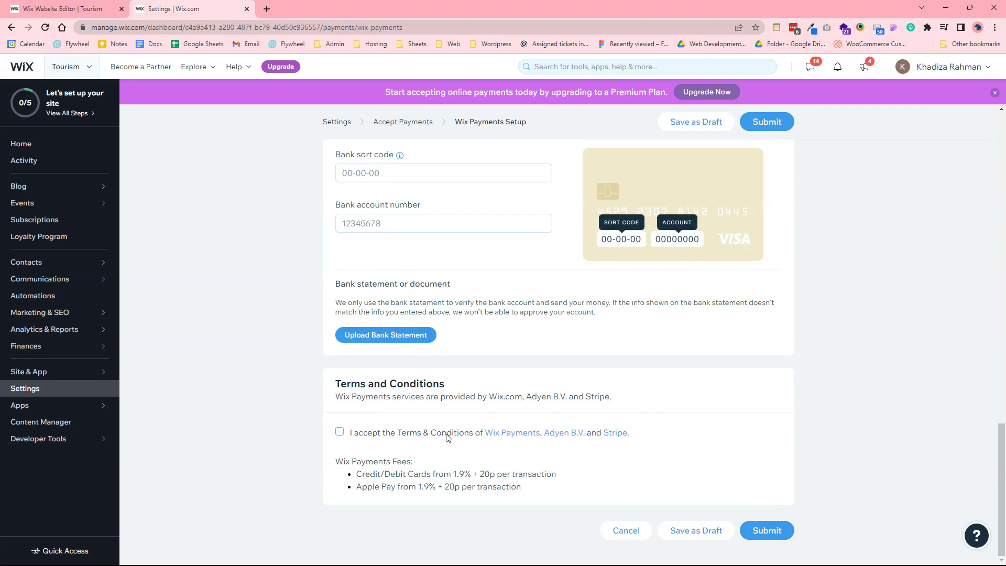
click(697, 530)
- Return to Accept Payments and start connecting PayPal
scroll(733, 298, up, 8)
scroll(734, 297, up, 10)
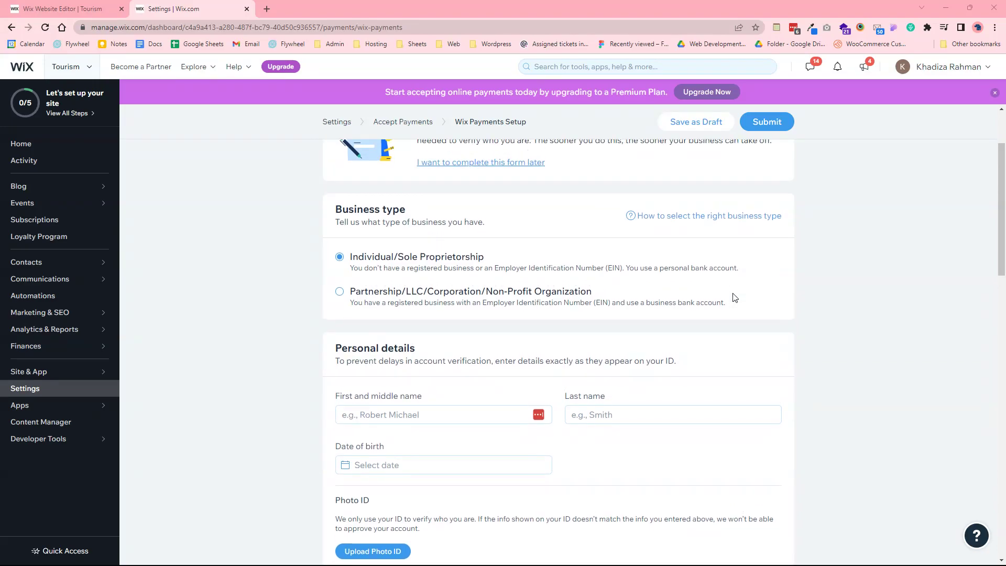
scroll(735, 297, up, 2)
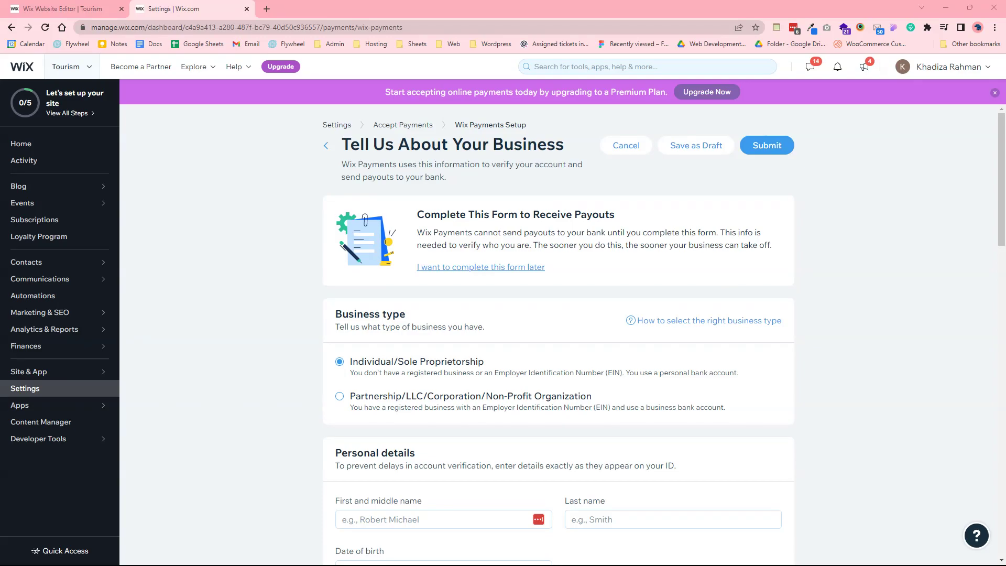
key(alt+Left)
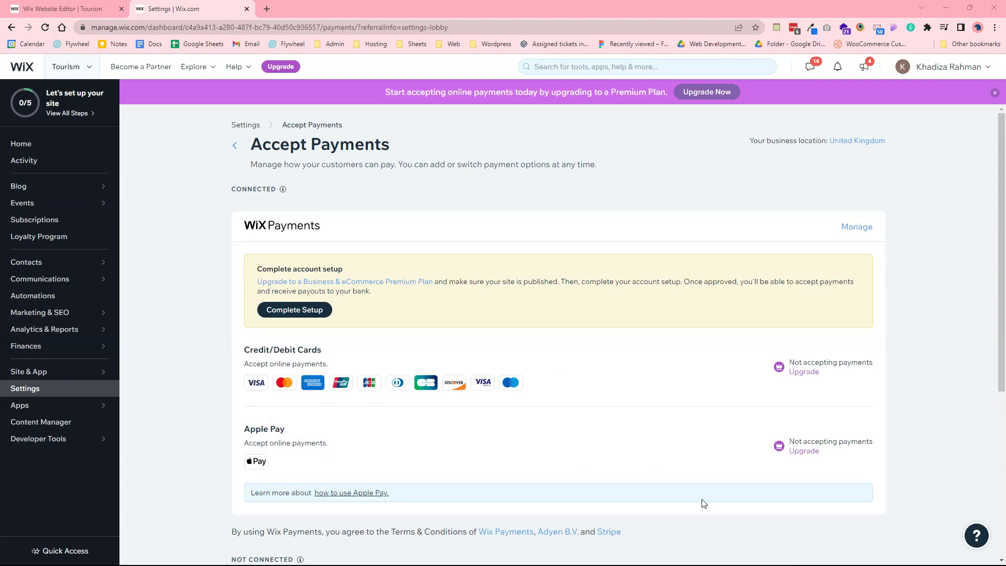
scroll(551, 391, down, 5)
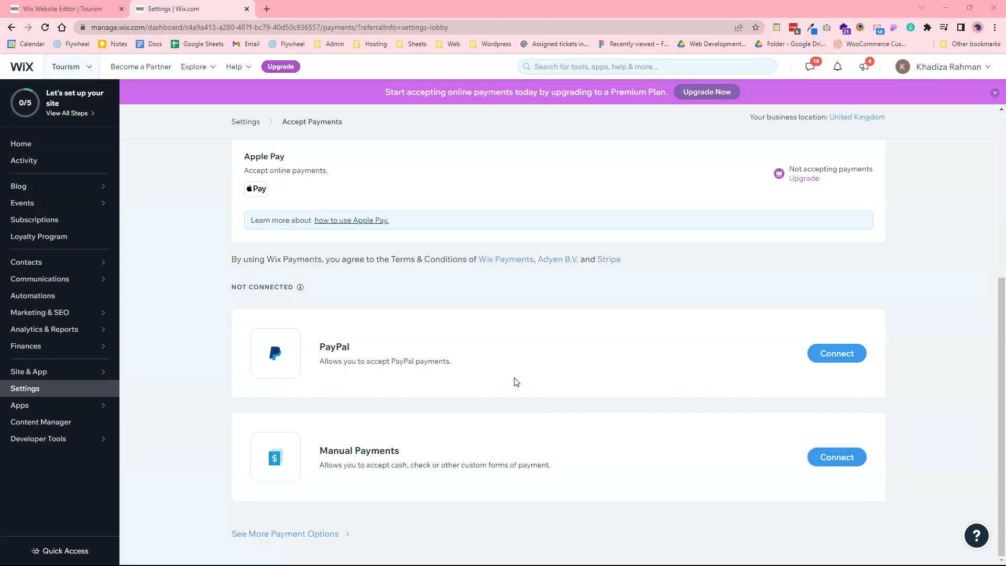
click(841, 354)
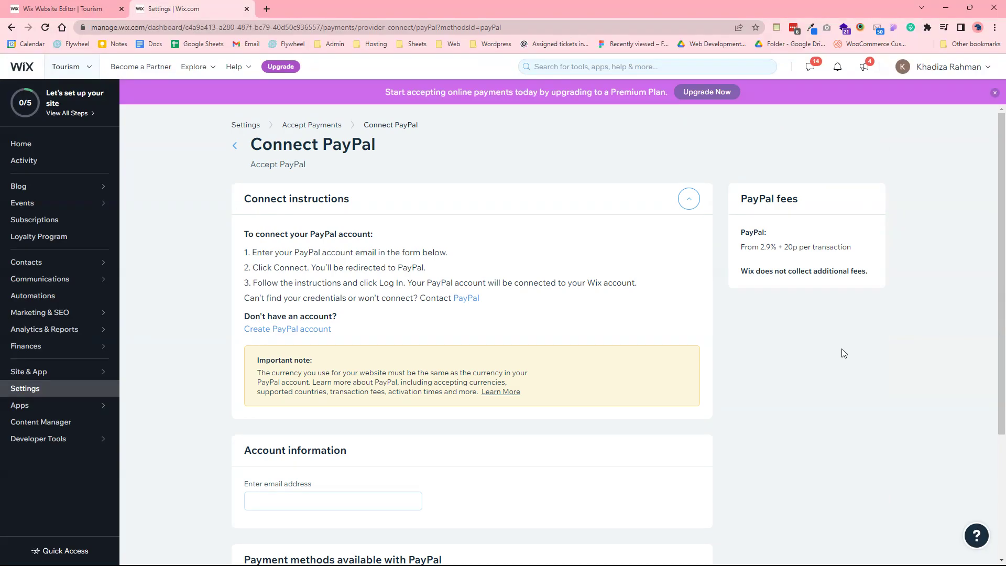
- Paste the PayPal account e-mail into the Enter email address field
scroll(380, 299, down, 3)
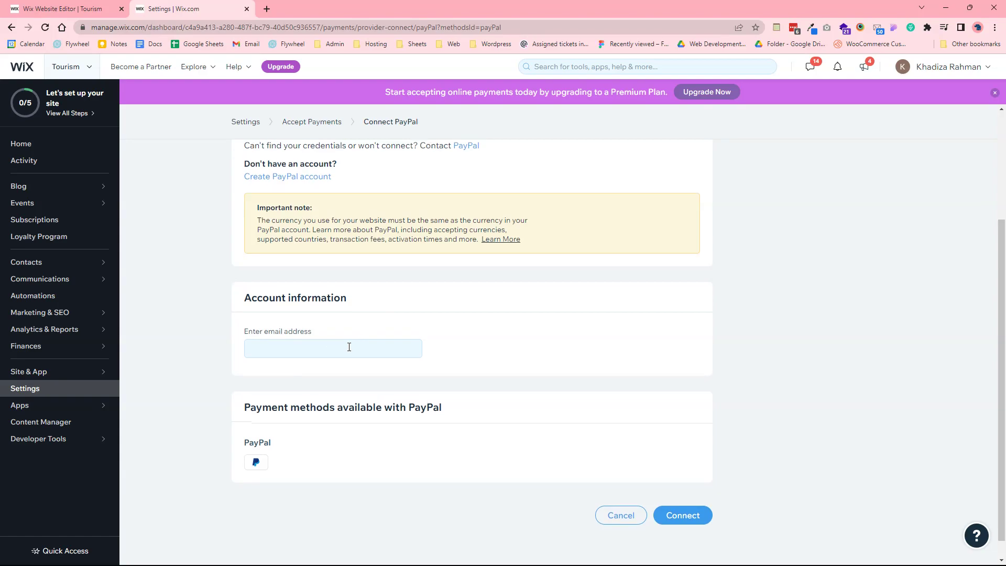
scroll(348, 348, up, 1)
scroll(349, 350, down, 1)
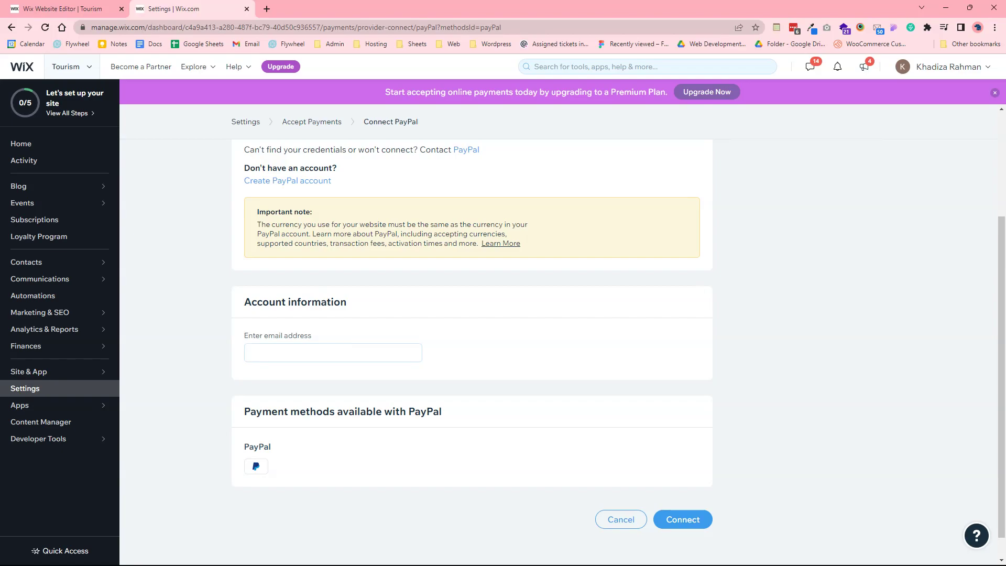
scroll(637, 300, up, 1)
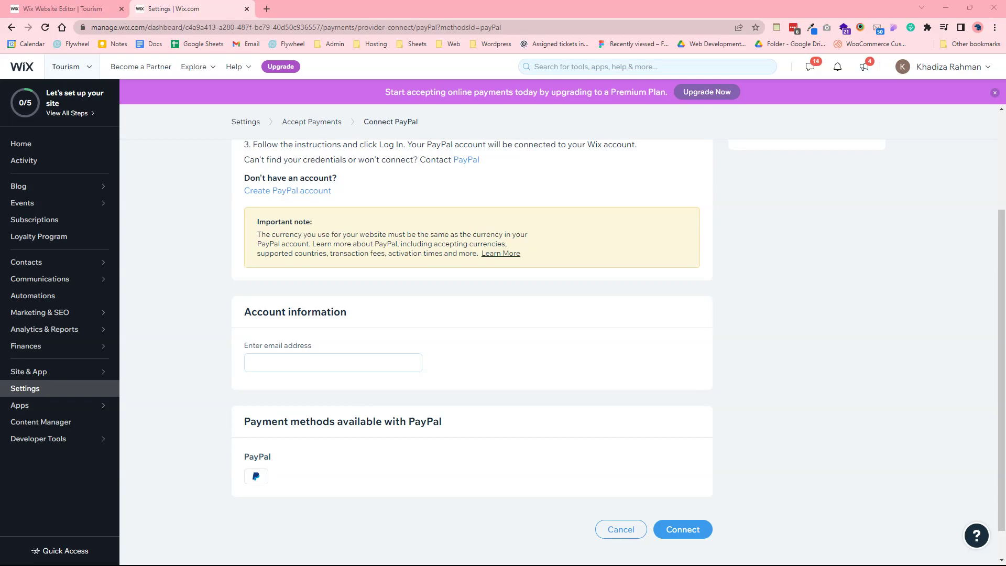
key(ctrl+v)
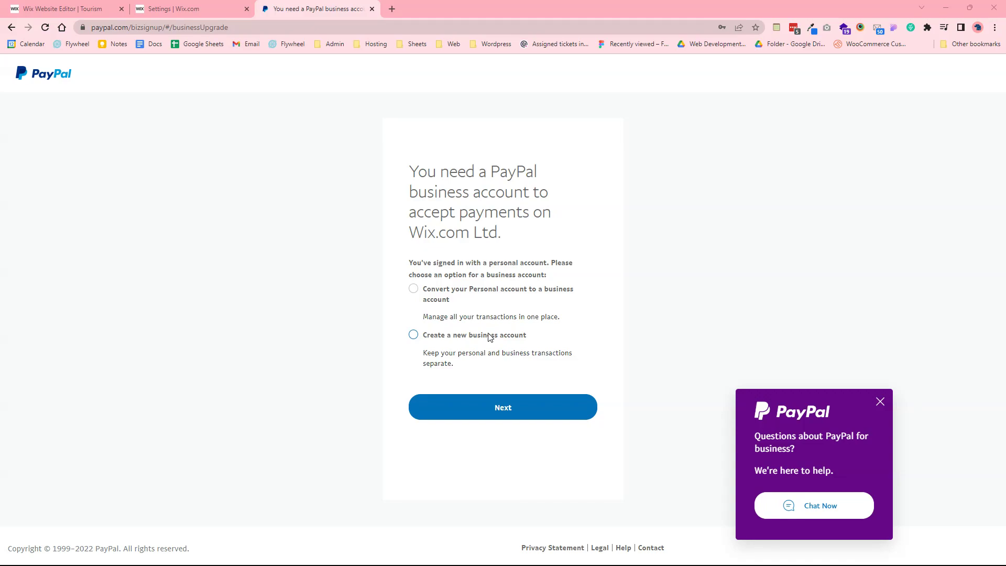
- Switch back to the Settings | Wix.com tab, where PayPal now shows as connected
key(ctrl+shift+Tab)
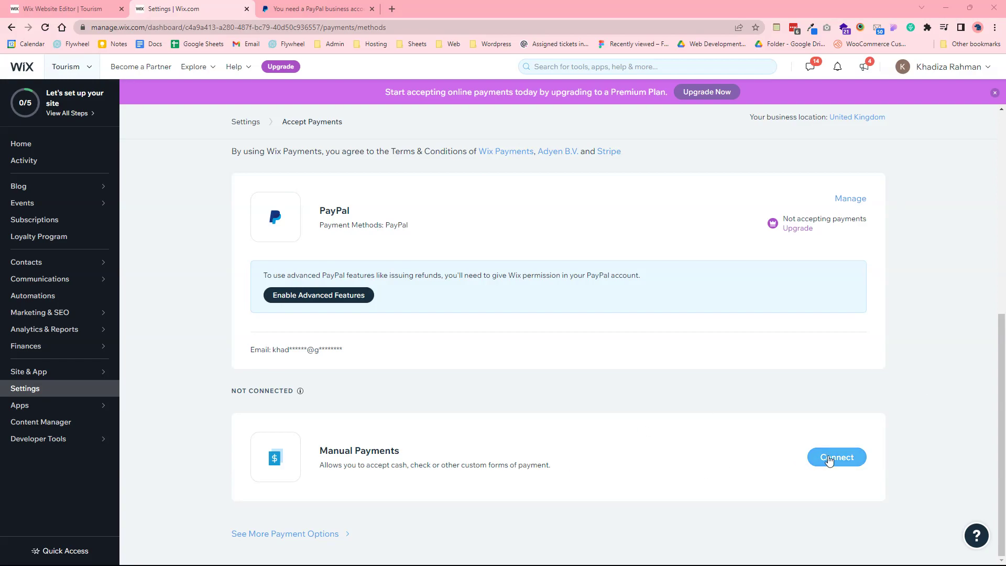
- Open the Manual Payments setup and look through its payment type list
click(829, 460)
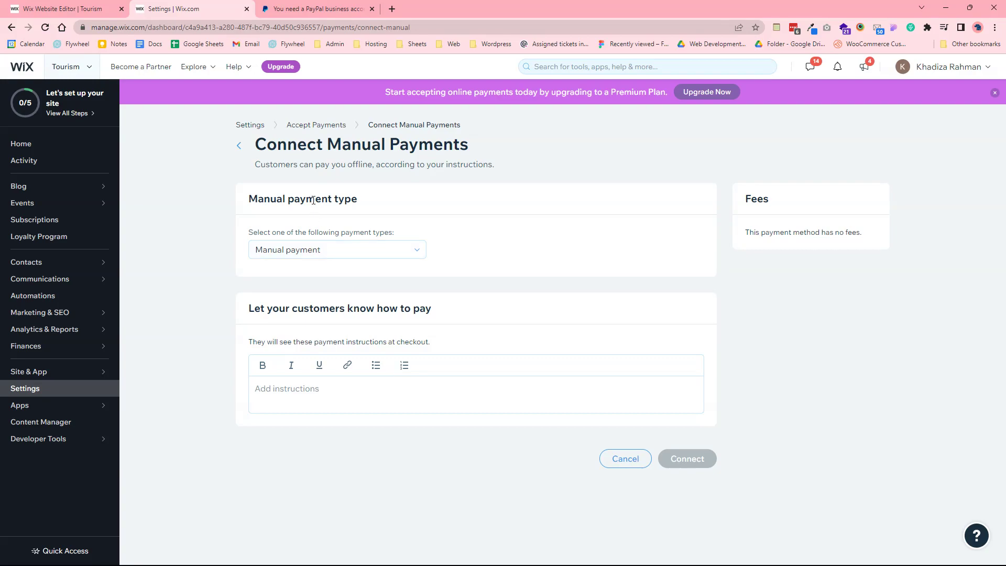
click(308, 250)
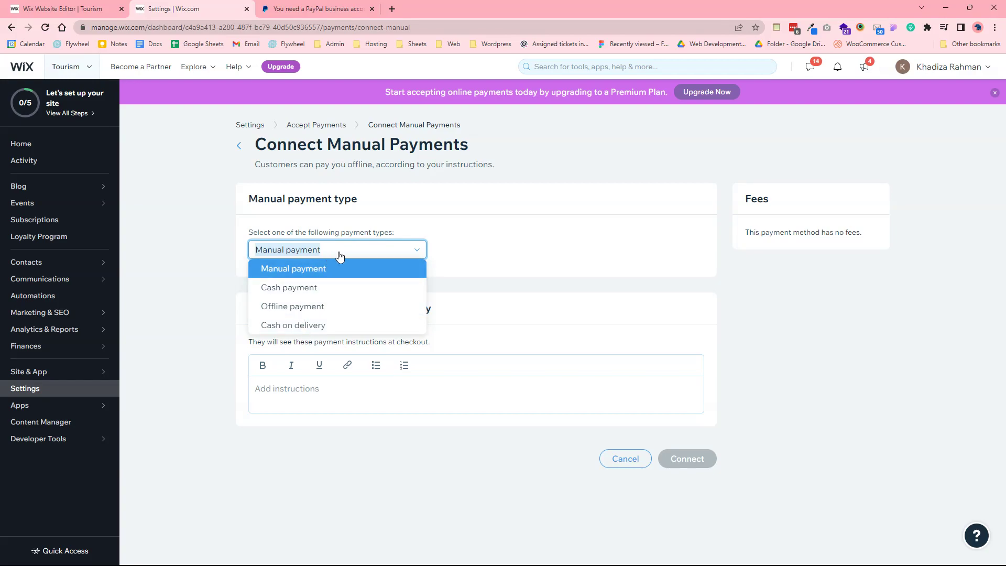
click(340, 255)
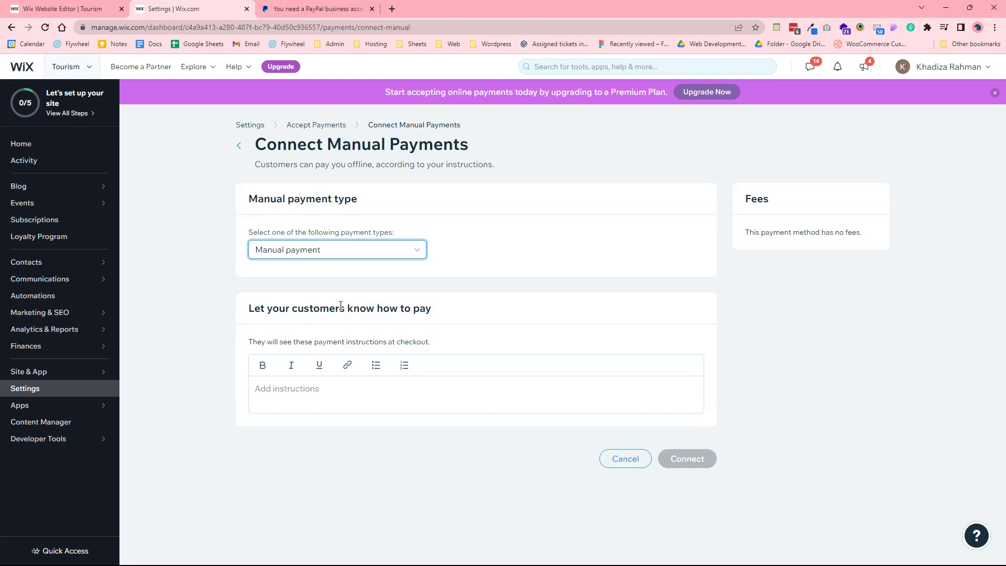
click(294, 403)
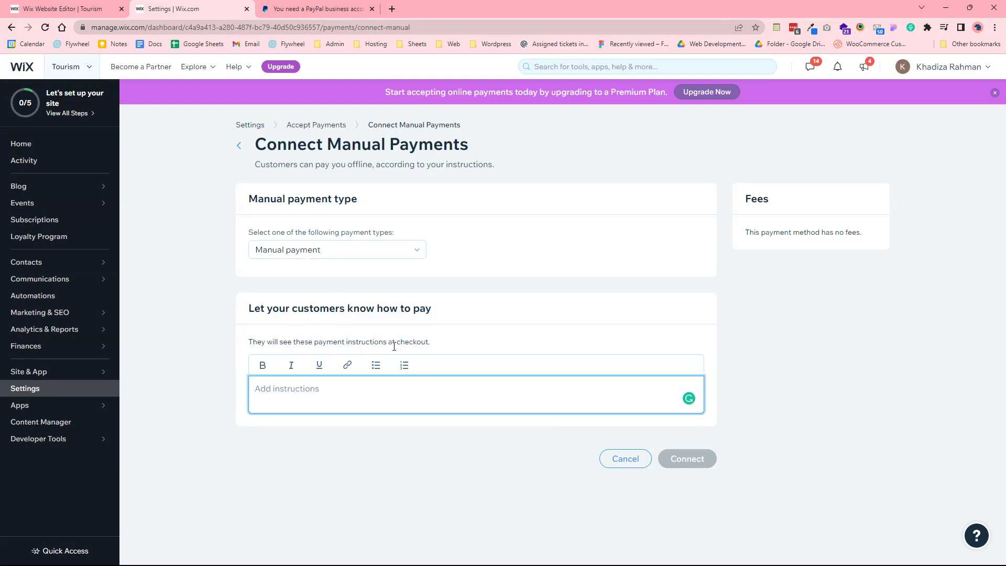
- Set the manual payment type to Cash payment, then change it to Offline payment
click(275, 255)
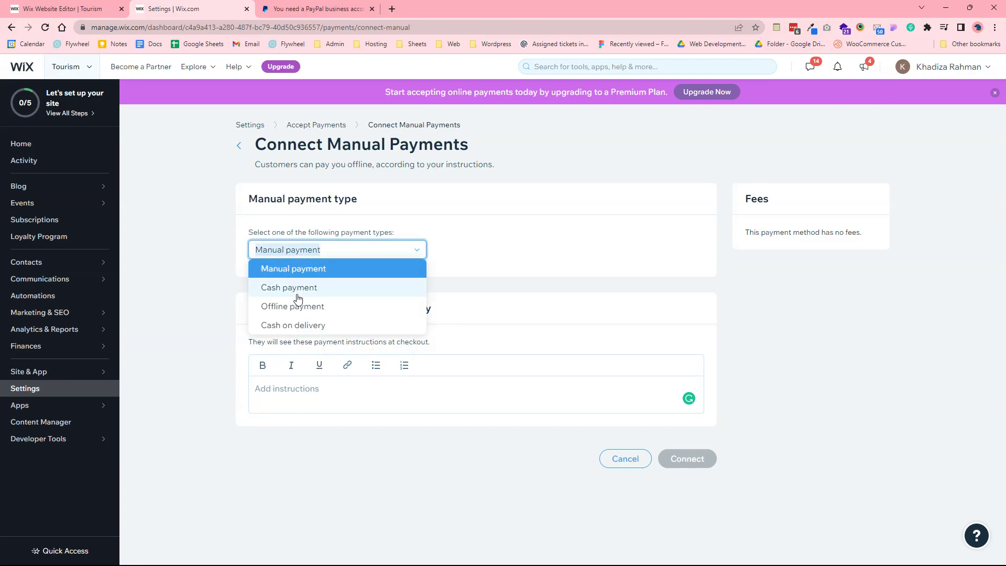
click(297, 297)
click(282, 383)
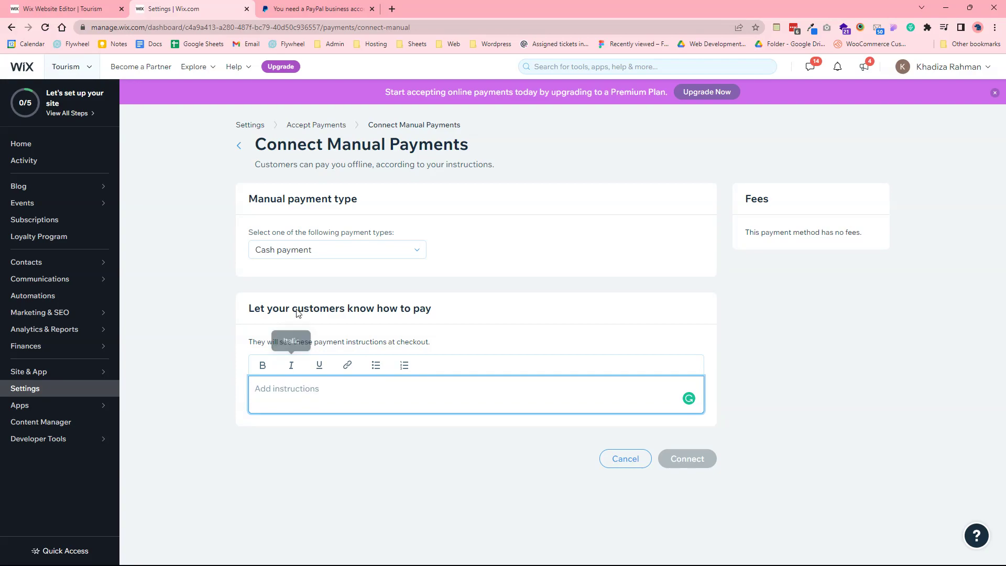
click(295, 251)
click(297, 313)
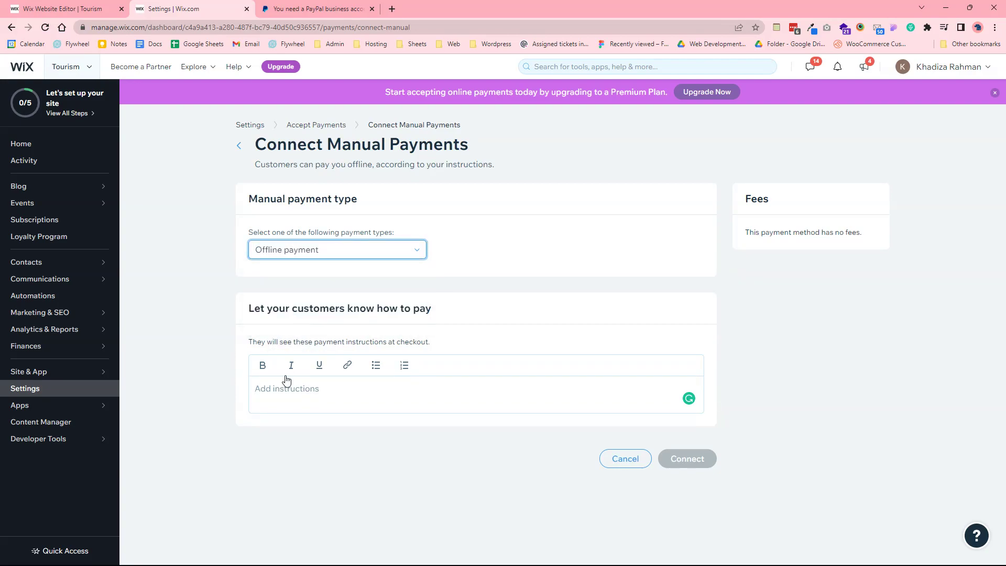
click(283, 388)
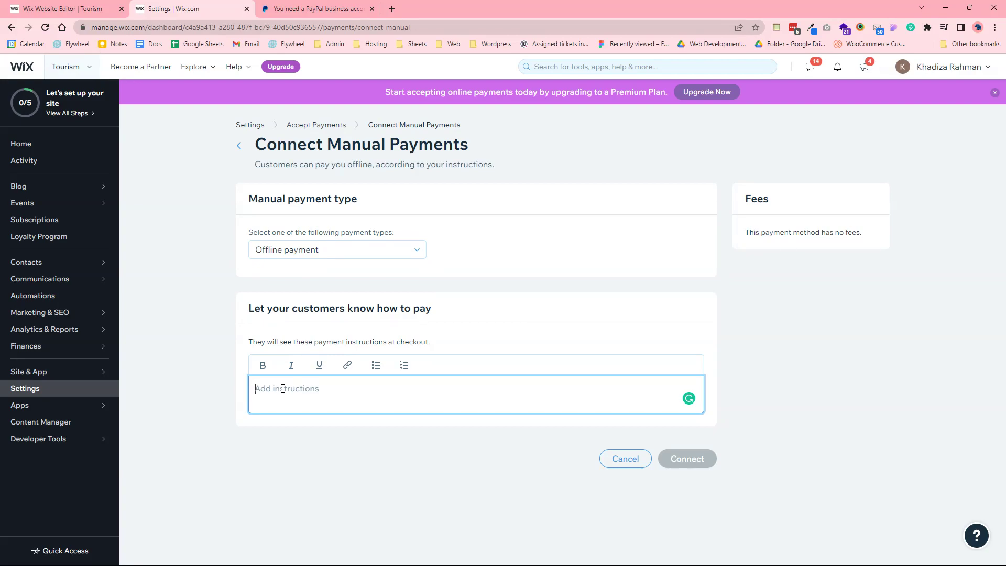
- Leave manual payments setup via the Accept Payments breadcrumb, confirming Yes, Leave without saving
click(320, 127)
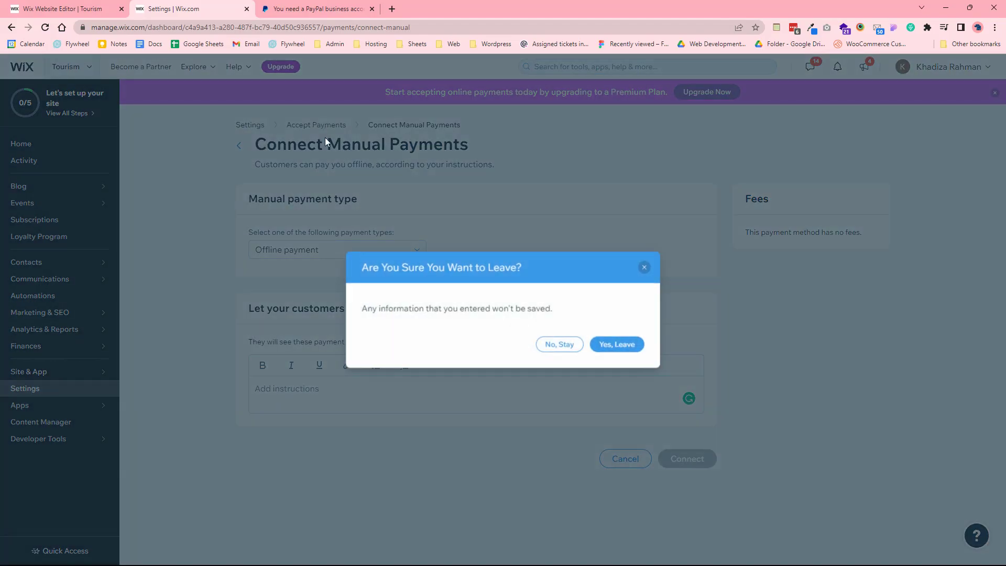
click(644, 268)
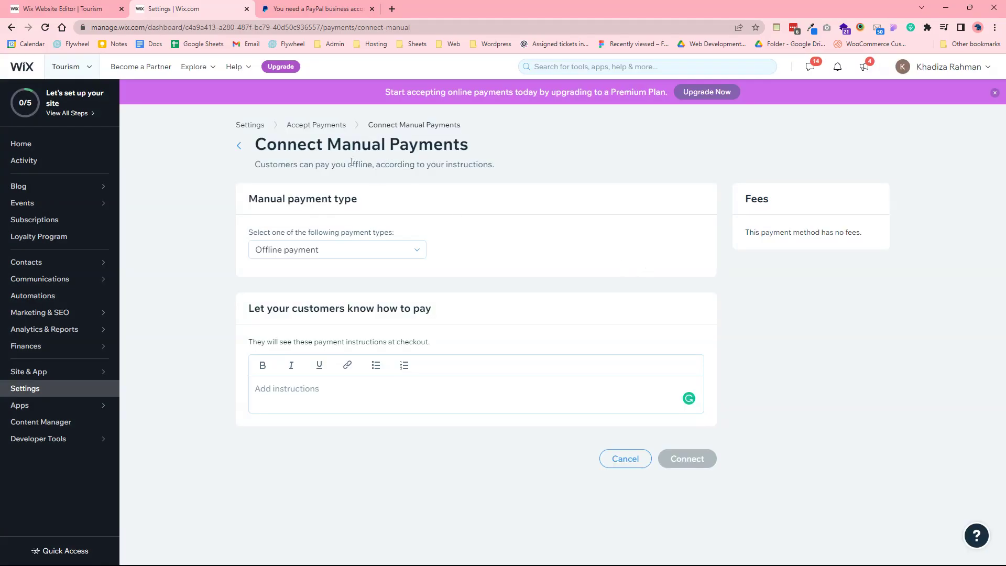
click(324, 128)
click(628, 346)
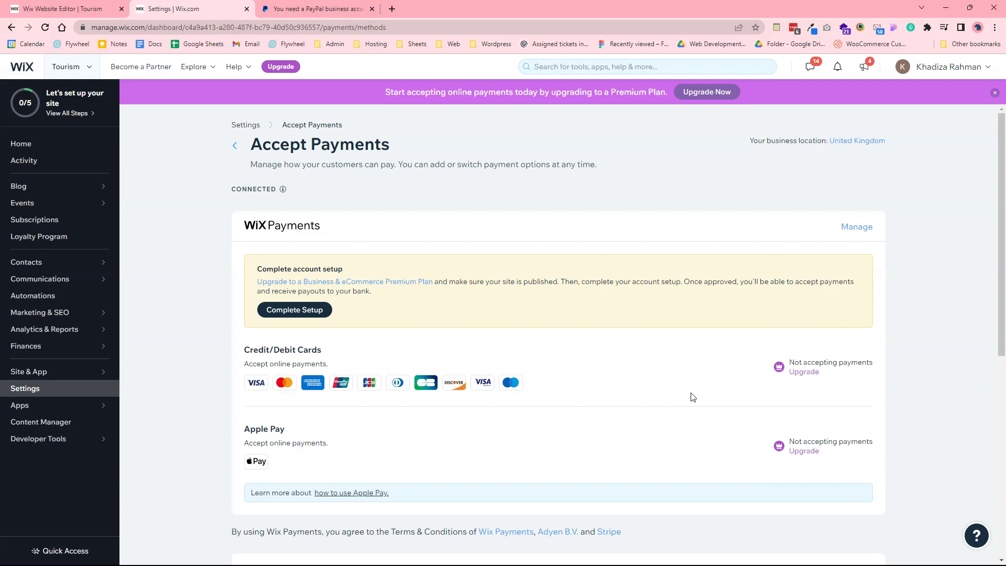
scroll(693, 397, down, 7)
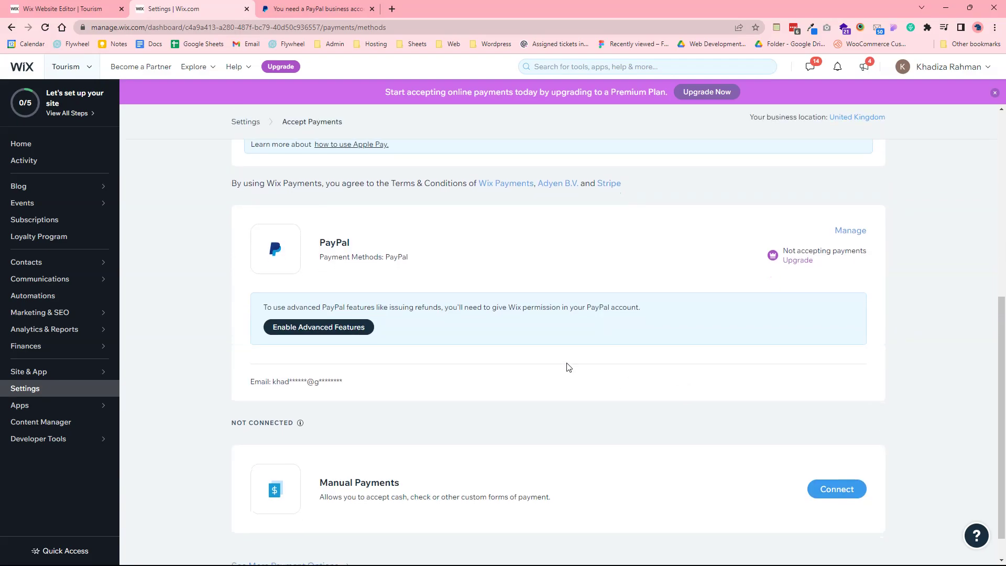
scroll(524, 257, up, 3)
scroll(524, 256, up, 4)
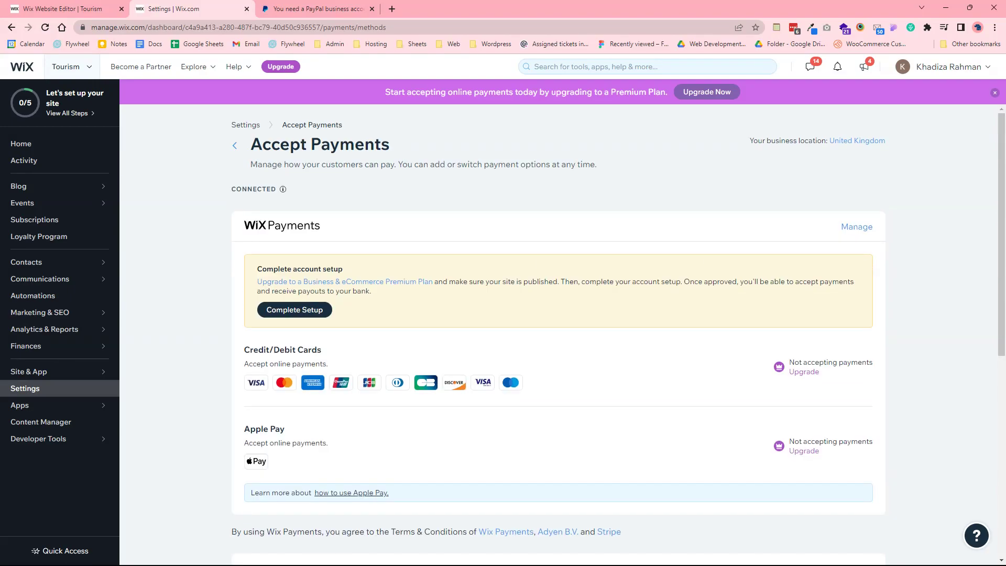